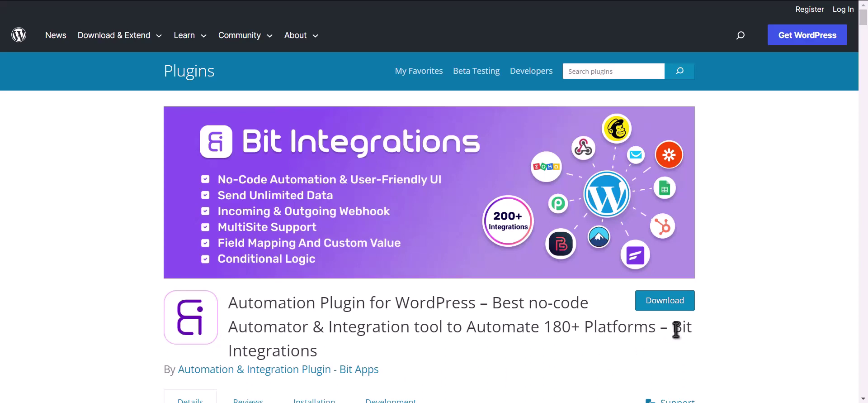
- Highlight the Bit Integrations plugin name in the wordpress.org heading
{"action": "left_click_drag", "start_coordinate": [672, 328], "coordinate": [683, 347]}
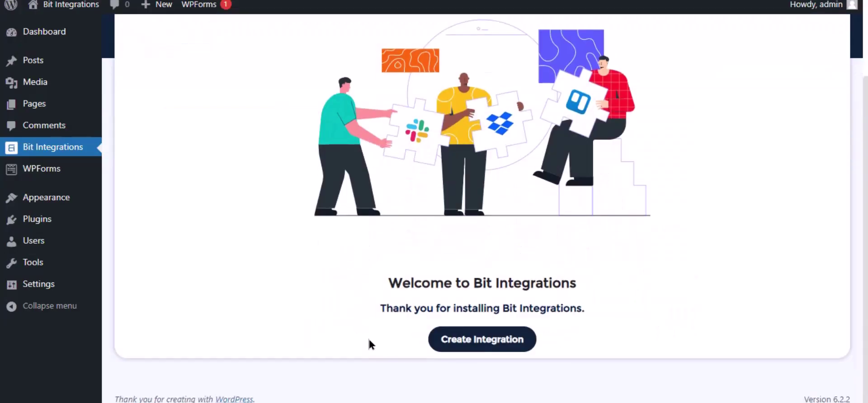
- Start a new integration with WPForms' Simple Contact Form as the trigger
{"action": "left_click", "coordinate": [476, 345]}
{"action": "type", "text": "wp"}
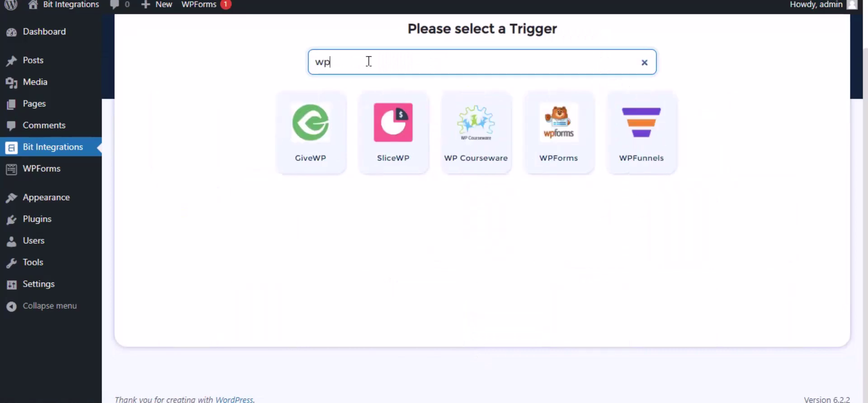
{"action": "left_click", "coordinate": [558, 158]}
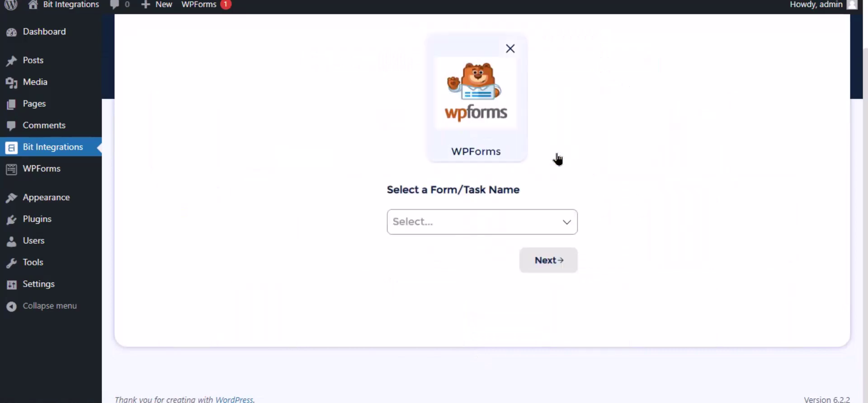
{"action": "left_click", "coordinate": [466, 218]}
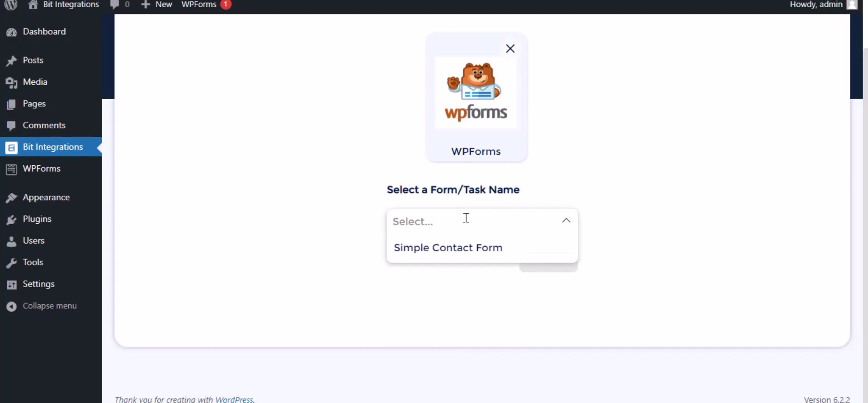
{"action": "left_click", "coordinate": [466, 247]}
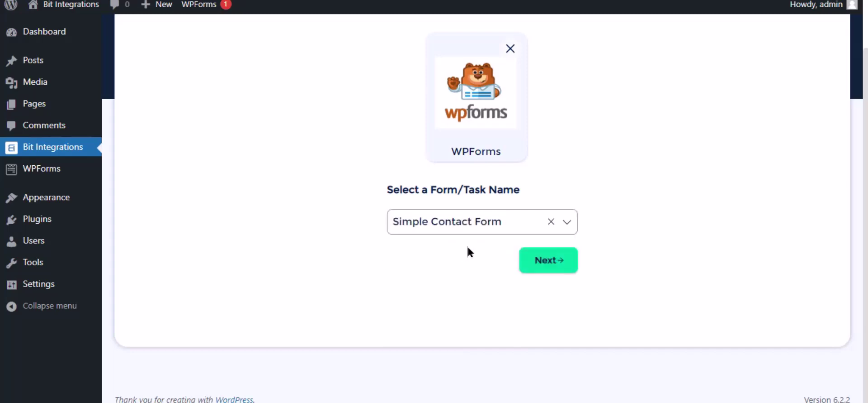
- Choose Freshdesk as the integration's action
{"action": "left_click", "coordinate": [549, 262]}
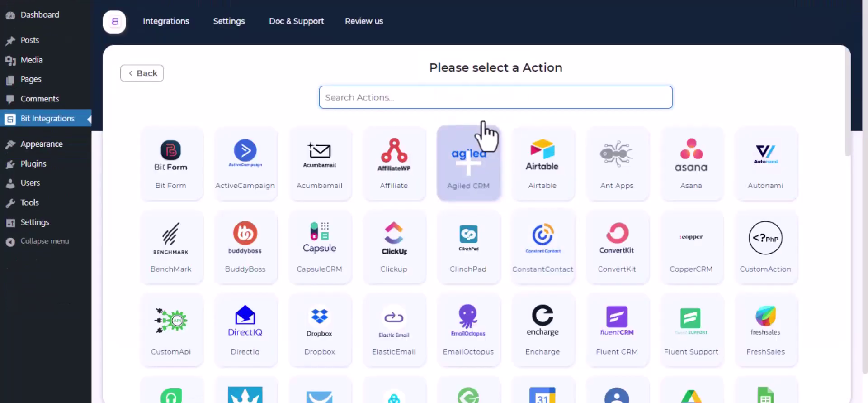
{"action": "type", "text": "Fre"}
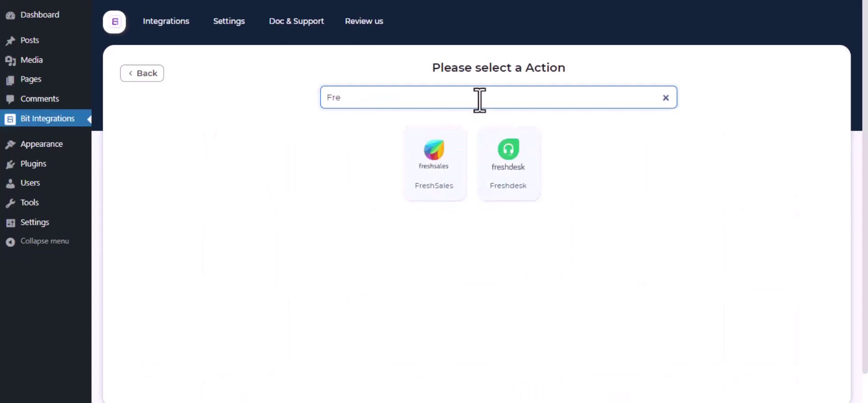
{"action": "type", "text": "shdesk"}
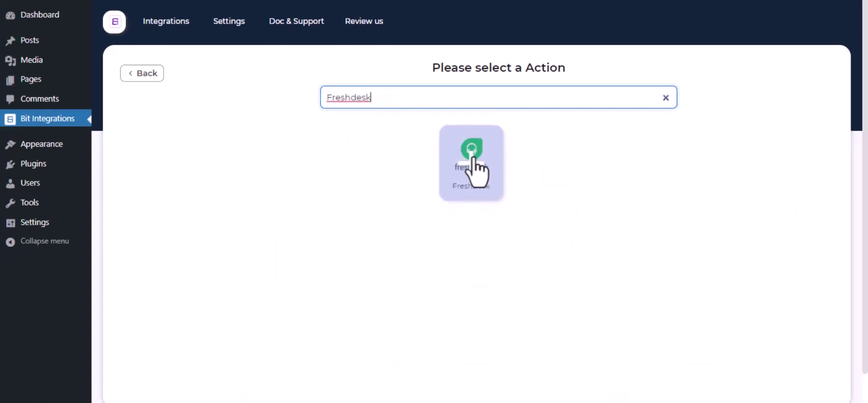
{"action": "left_click", "coordinate": [472, 166]}
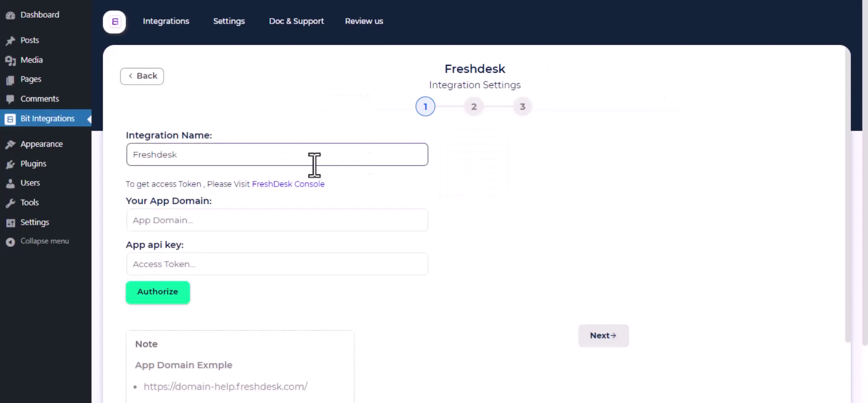
- Highlight the integration name Freshdesk and the FreshDesk Console access-token hints
{"action": "left_click_drag", "start_coordinate": [204, 154], "coordinate": [124, 154]}
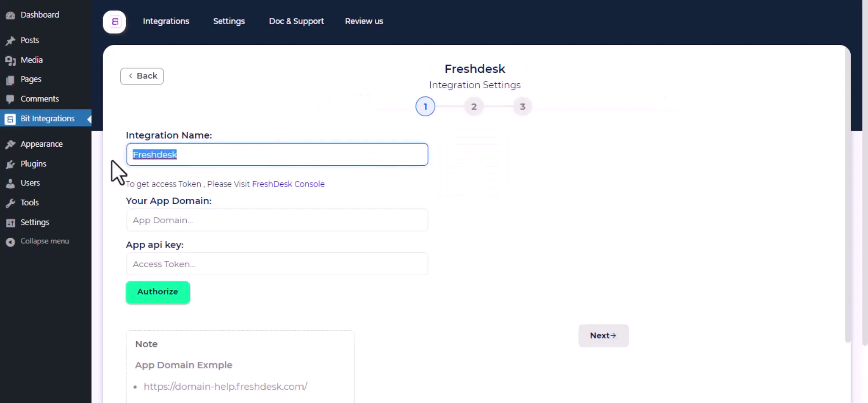
{"action": "left_click", "coordinate": [114, 161]}
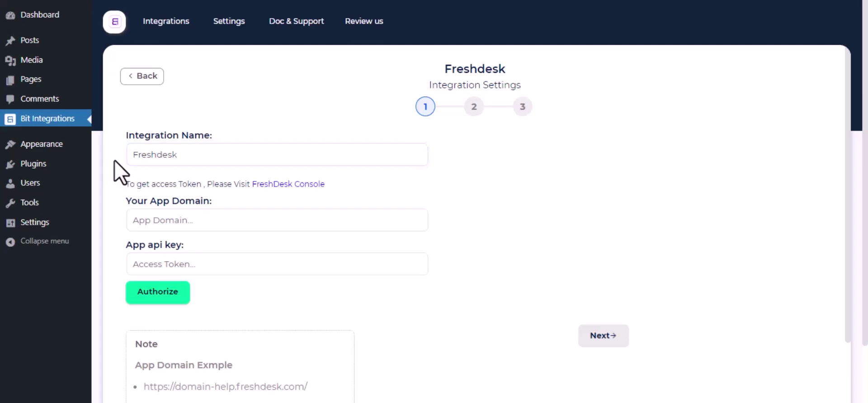
{"action": "left_click_drag", "start_coordinate": [326, 184], "coordinate": [201, 184]}
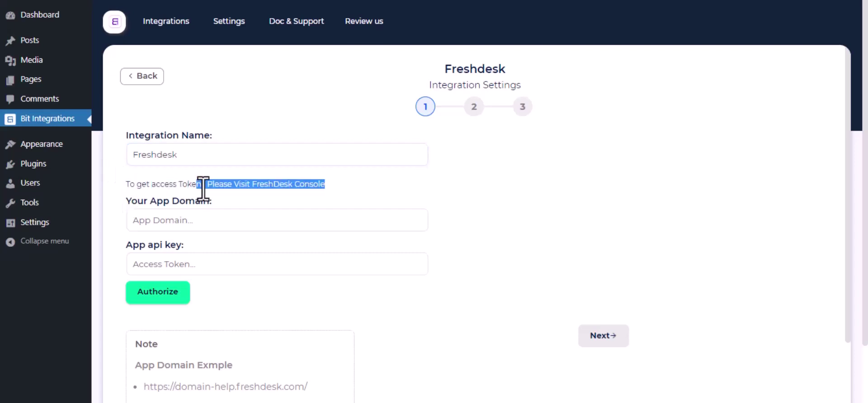
{"action": "left_click", "coordinate": [136, 199]}
{"action": "left_click_drag", "start_coordinate": [126, 180], "coordinate": [259, 190]}
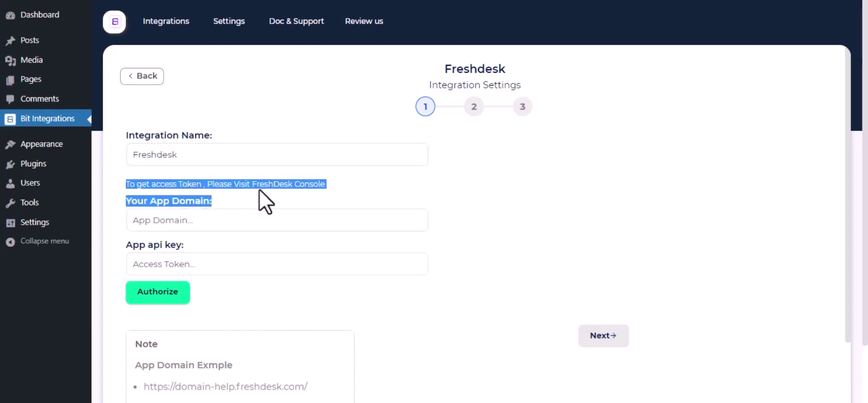
{"action": "left_click", "coordinate": [263, 195]}
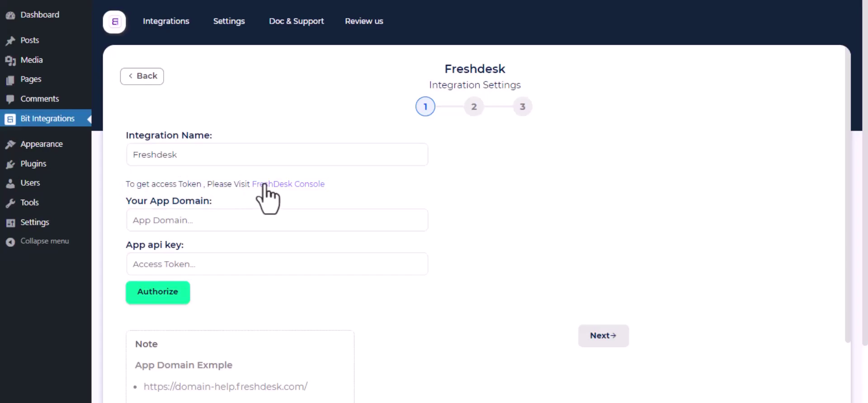
- Reveal the Freshdesk API key in the console, passing the traffic-light image check
{"action": "left_click", "coordinate": [264, 184]}
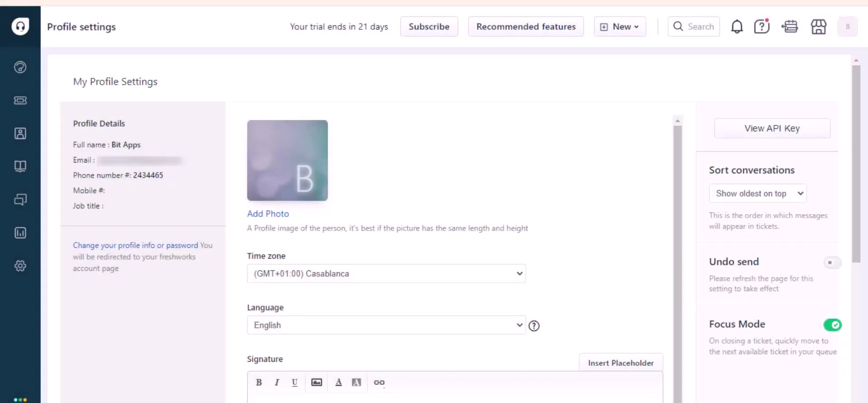
{"action": "left_click", "coordinate": [756, 132]}
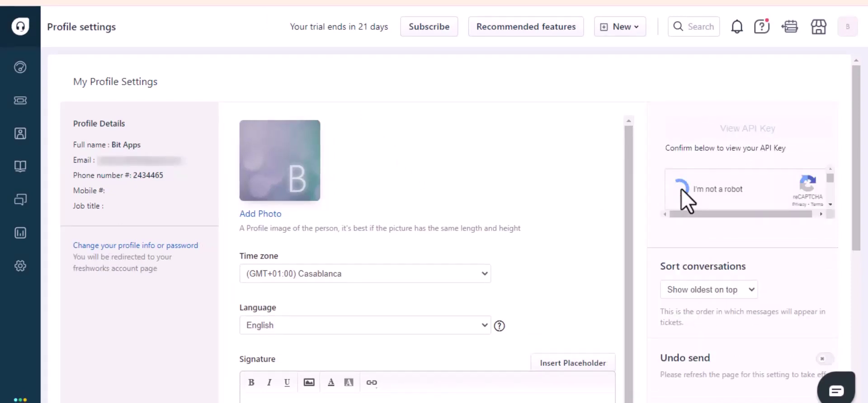
{"action": "left_click", "coordinate": [792, 156]}
{"action": "left_click", "coordinate": [805, 191]}
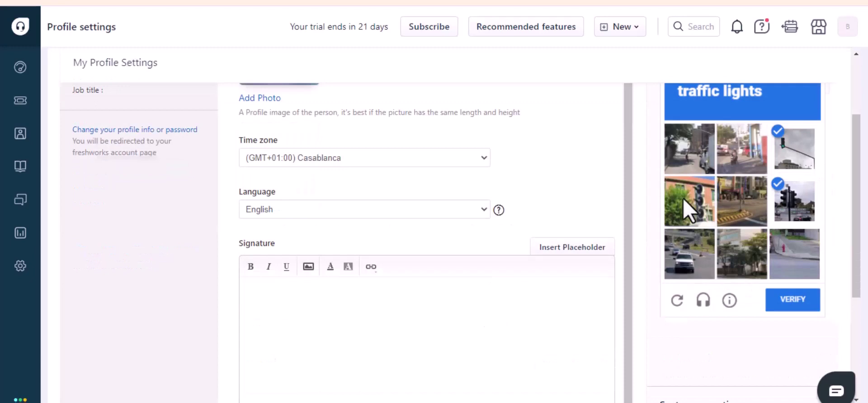
{"action": "left_click", "coordinate": [688, 202]}
{"action": "left_click", "coordinate": [789, 300]}
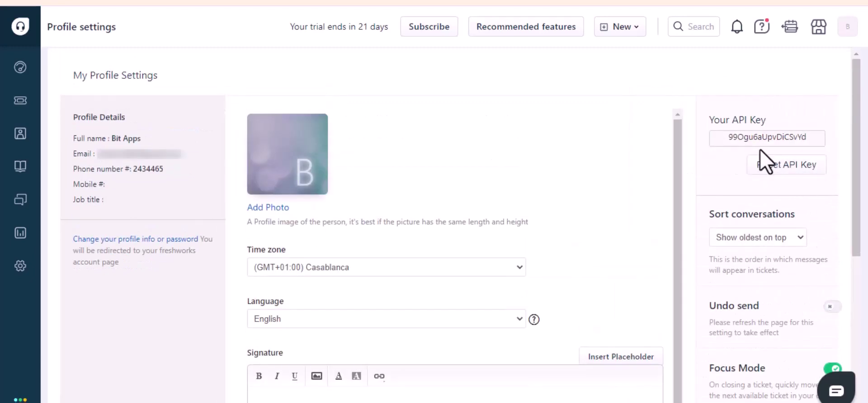
- Copy the API key and paste it into Bit Integrations' API key field
{"action": "double_click", "coordinate": [764, 136]}
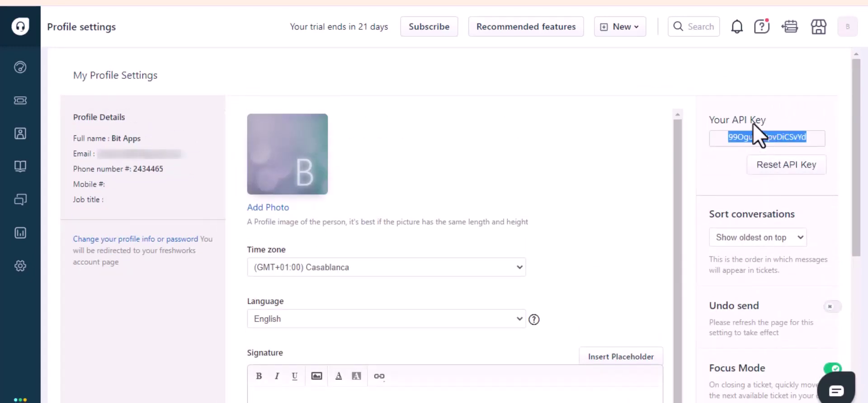
{"action": "left_click", "coordinate": [191, 1]}
{"action": "left_click", "coordinate": [236, 267]}
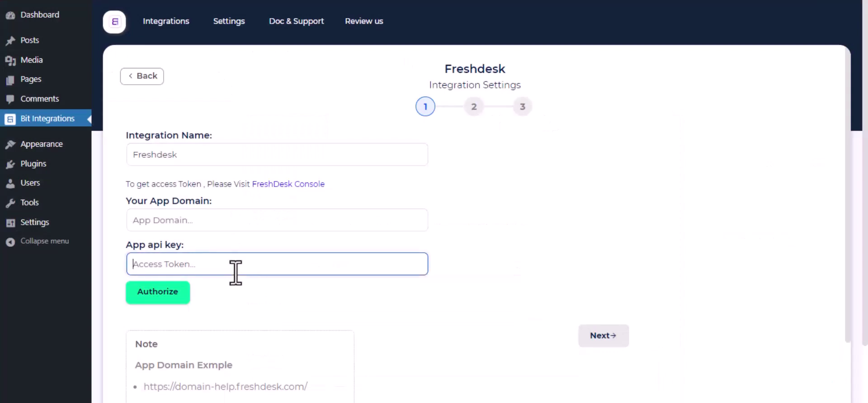
{"action": "key", "text": "ctrl+v"}
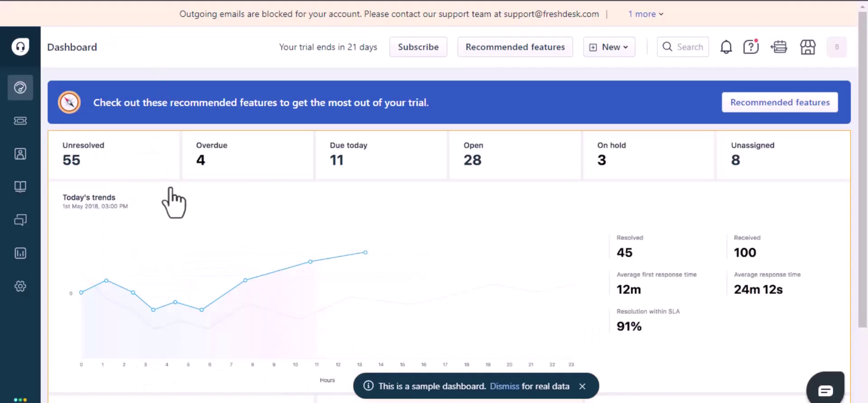
- Copy the portal URL from Freshdesk's admin Portals settings
{"action": "left_click", "coordinate": [23, 289]}
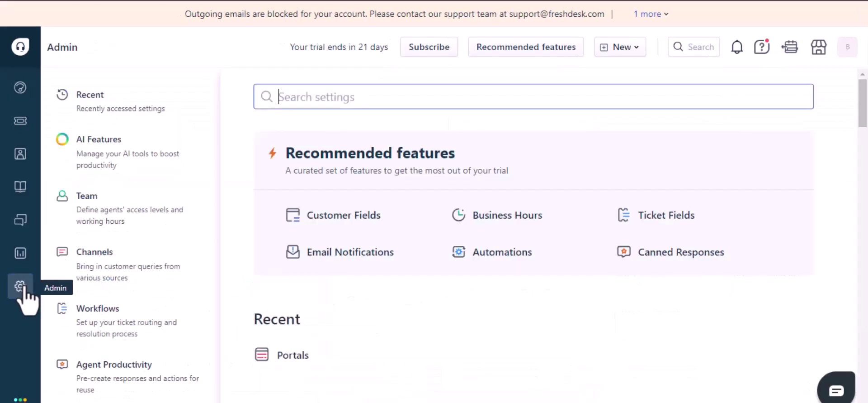
{"action": "left_click", "coordinate": [141, 224]}
{"action": "left_click", "coordinate": [353, 151]}
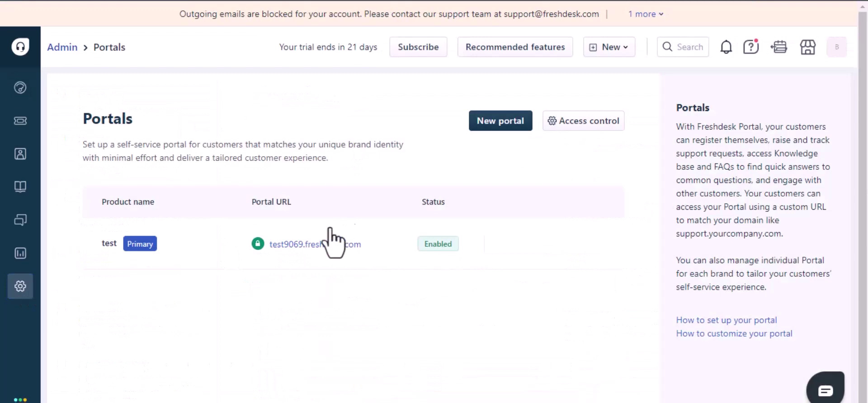
{"action": "right_click", "coordinate": [325, 245]}
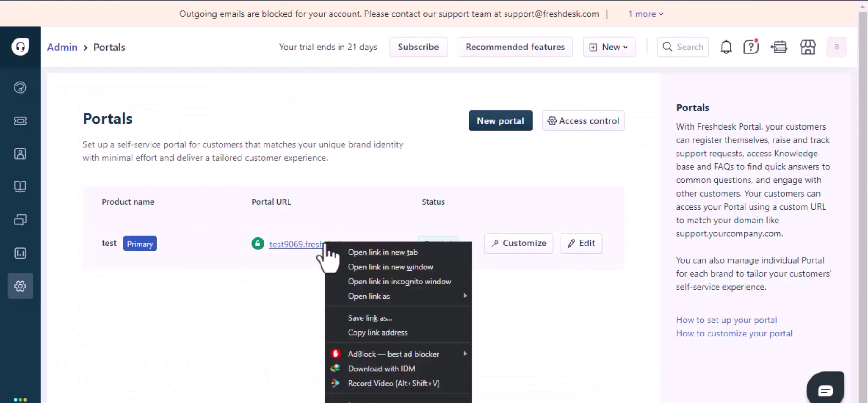
{"action": "left_click", "coordinate": [386, 332]}
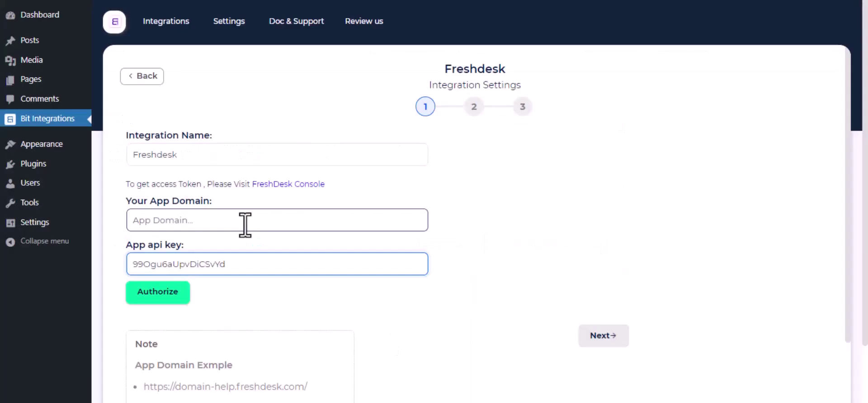
{"action": "left_click", "coordinate": [245, 225]}
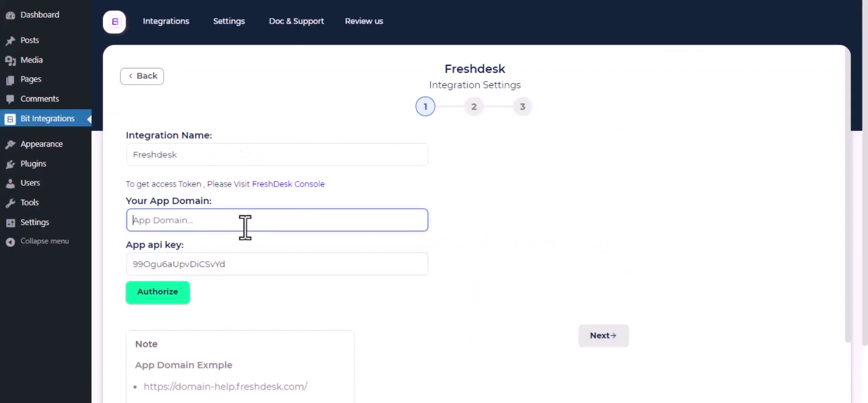
{"action": "type", "text": "https://test9069.freshdesk.com/"}
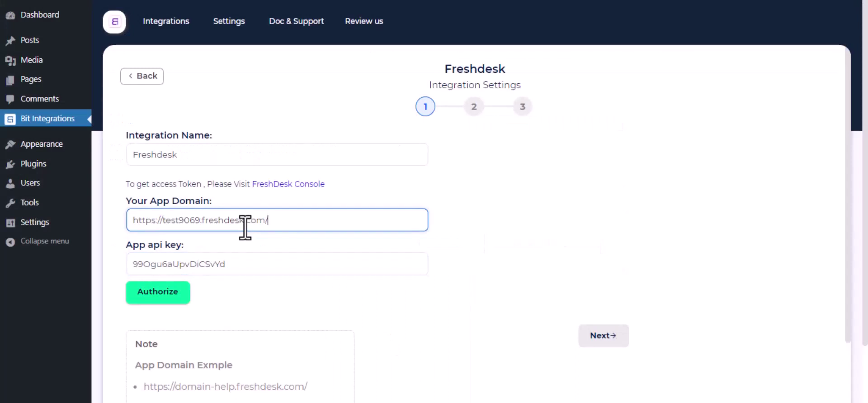
{"action": "left_click", "coordinate": [153, 296]}
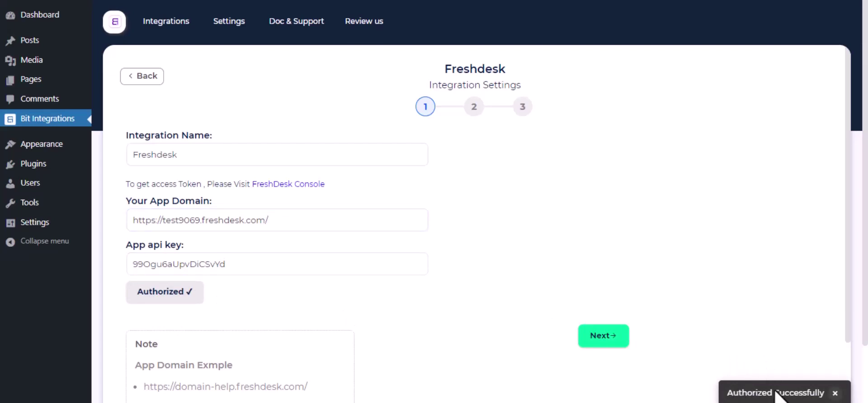
- Advance to field mapping and map the form's Email to the Freshdesk email
{"action": "left_click", "coordinate": [603, 339]}
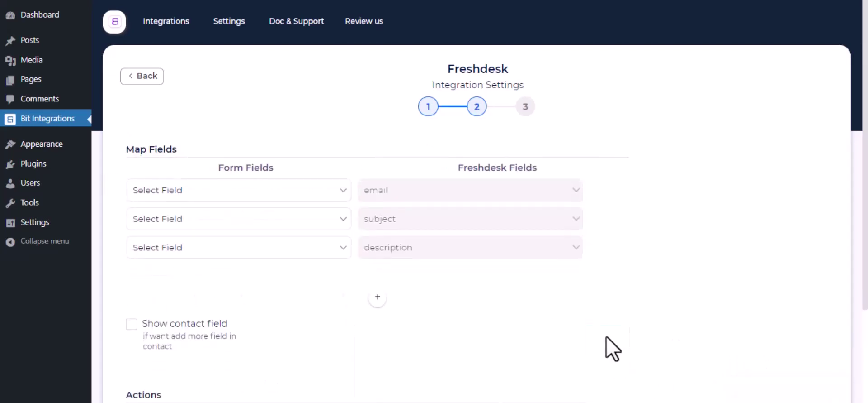
{"action": "left_click", "coordinate": [298, 194]}
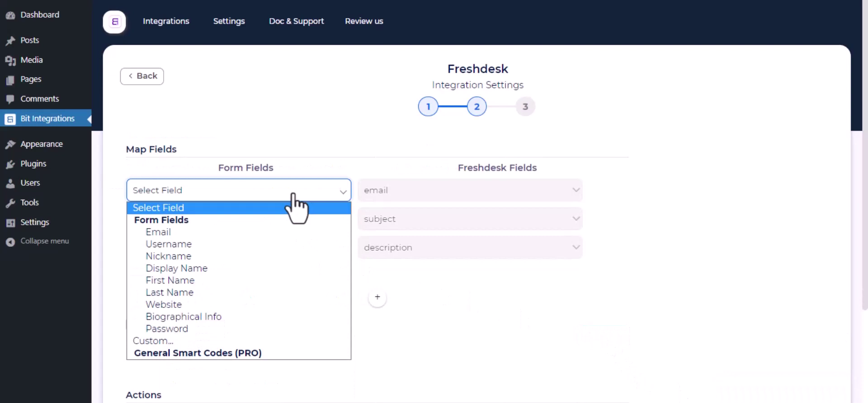
{"action": "left_click", "coordinate": [219, 233]}
- Set custom subject 'Bit Integrations' and custom description 'Bit Apps Assist'
{"action": "left_click", "coordinate": [279, 222]}
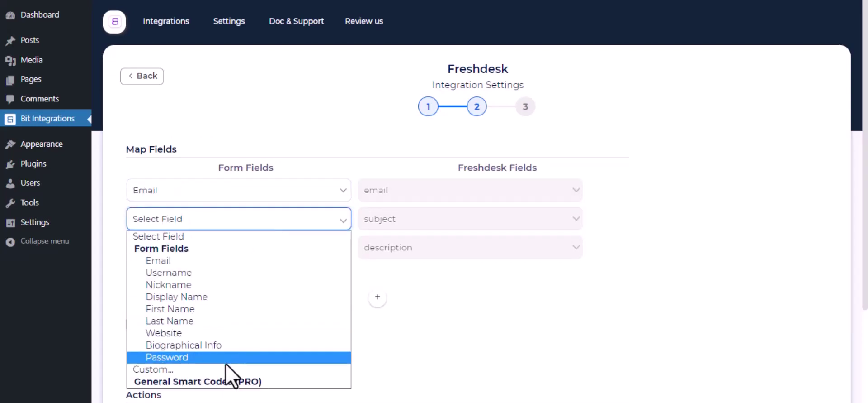
{"action": "left_click", "coordinate": [225, 371]}
{"action": "type", "text": "Bit Integrations"}
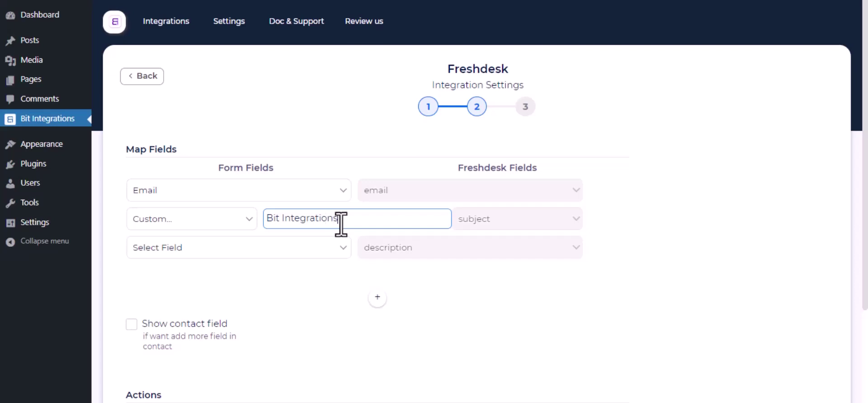
{"action": "left_click", "coordinate": [329, 243]}
{"action": "left_click", "coordinate": [272, 395]}
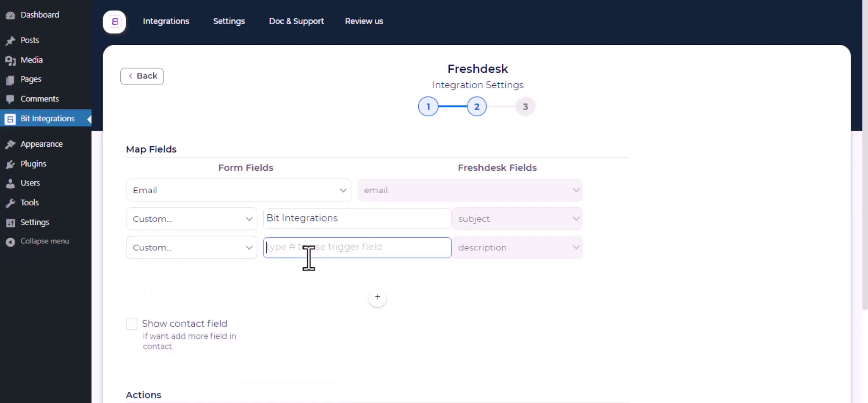
{"action": "type", "text": "Bit Apps Assist"}
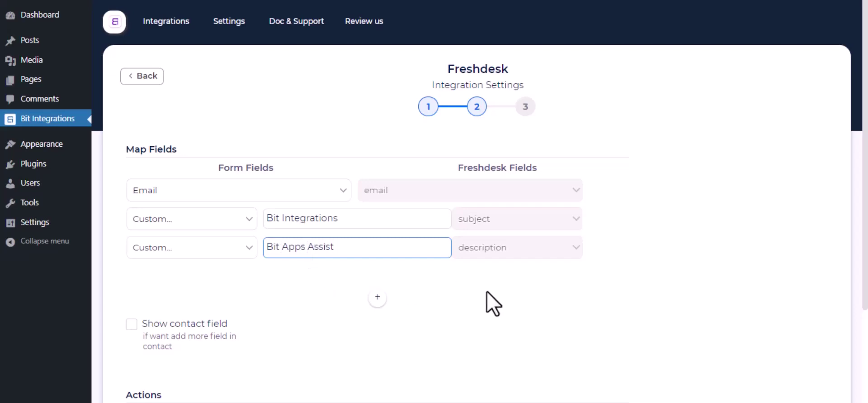
{"action": "left_click", "coordinate": [487, 293]}
- Enable contact fields, mapping Display Name to contact Name and Email to contact Email
{"action": "scroll", "coordinate": [264, 293], "scroll_direction": "down", "scroll_amount": 2}
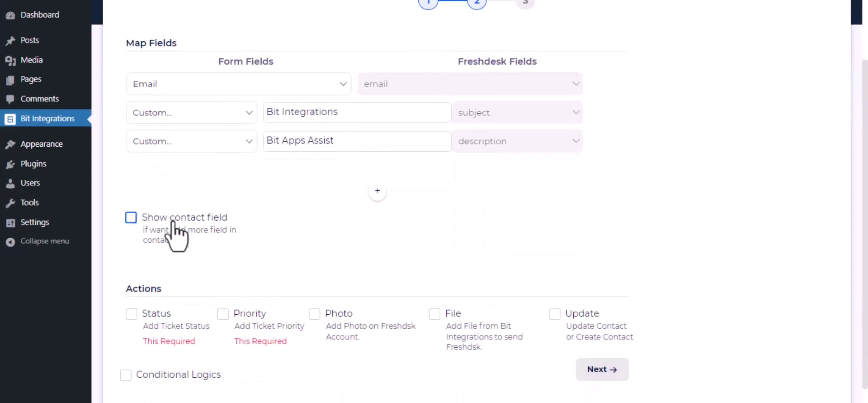
{"action": "left_click", "coordinate": [131, 217]}
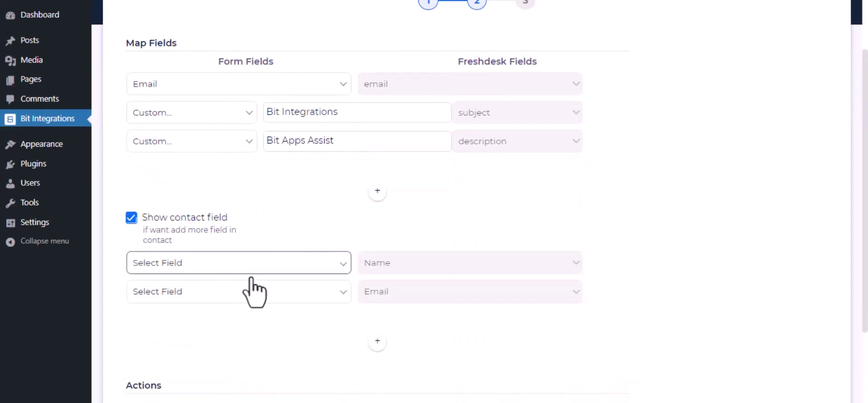
{"action": "left_click", "coordinate": [256, 269]}
{"action": "left_click", "coordinate": [216, 159]}
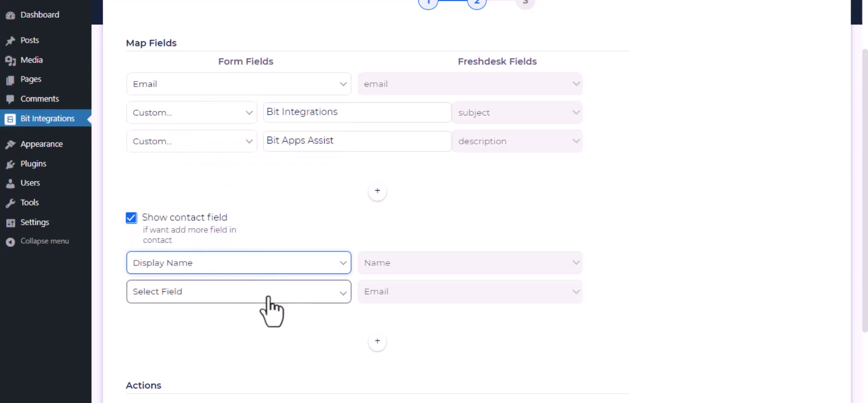
{"action": "left_click", "coordinate": [271, 294]}
{"action": "left_click", "coordinate": [203, 149]}
{"action": "scroll", "coordinate": [306, 349], "scroll_direction": "down", "scroll_amount": 3}
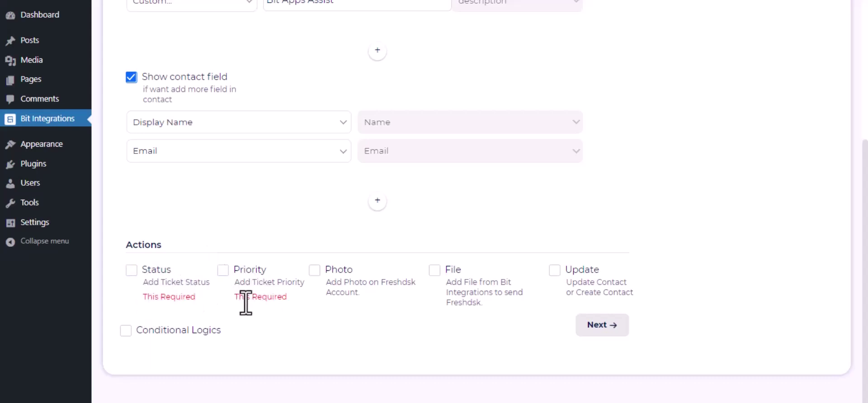
- Set the ticket status to Open and the priority to Medium
{"action": "left_click", "coordinate": [131, 270]}
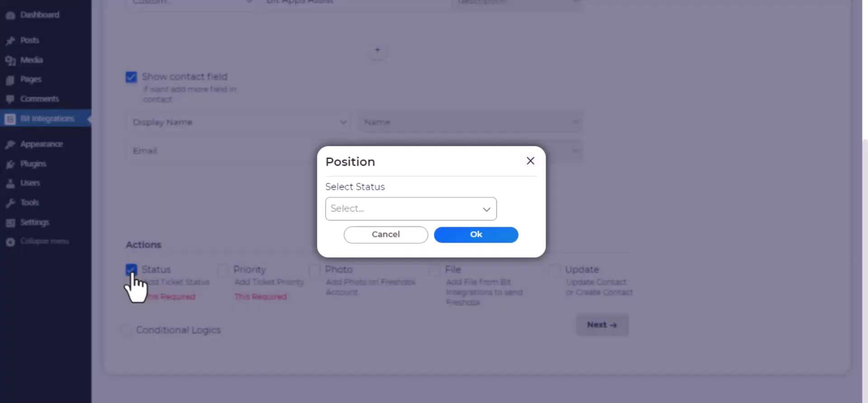
{"action": "left_click", "coordinate": [374, 205]}
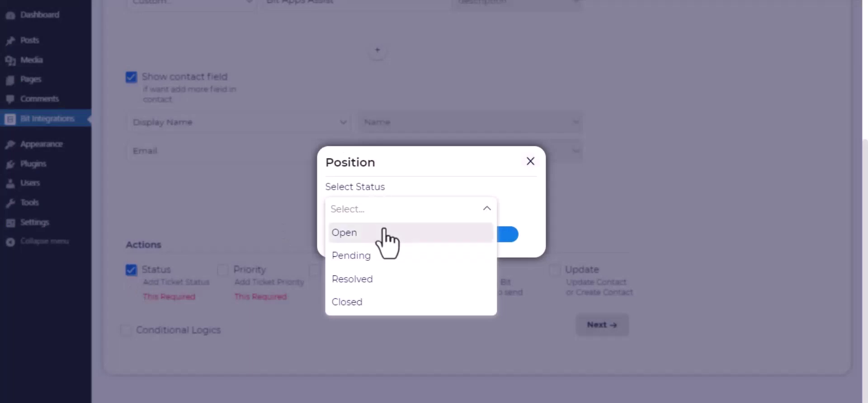
{"action": "left_click", "coordinate": [383, 231]}
{"action": "left_click", "coordinate": [474, 235]}
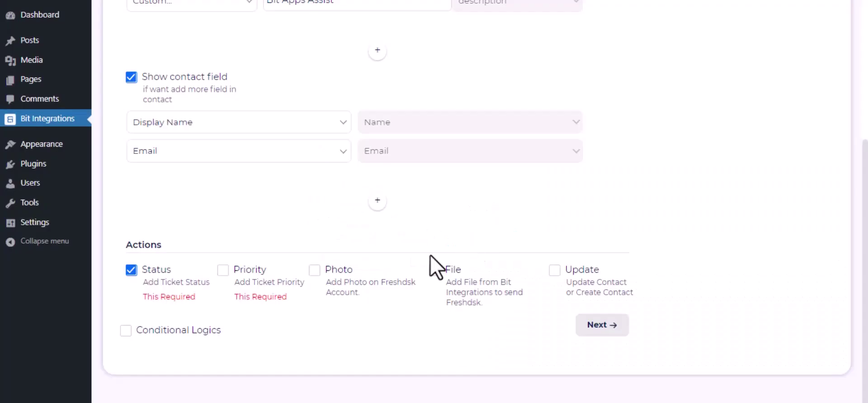
{"action": "left_click", "coordinate": [223, 270]}
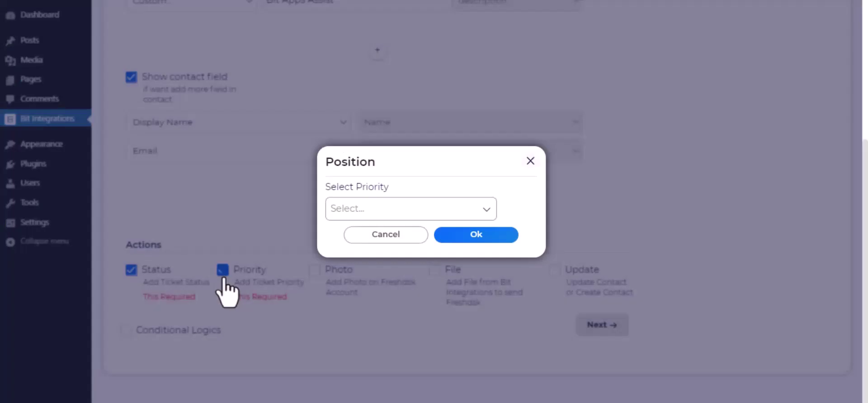
{"action": "left_click", "coordinate": [380, 213]}
{"action": "left_click", "coordinate": [401, 254]}
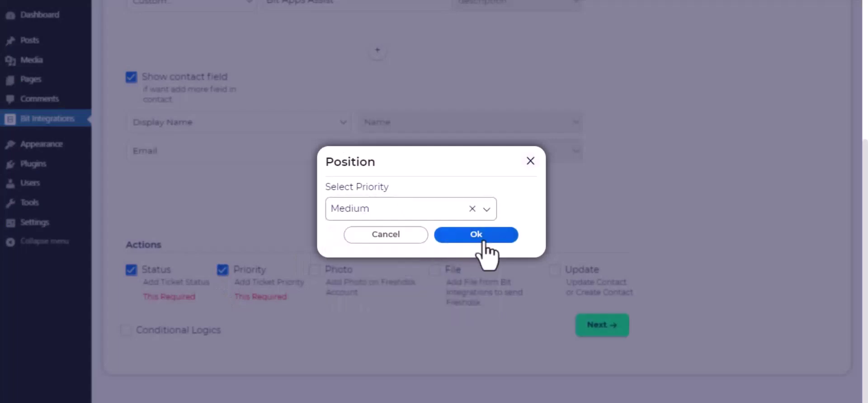
{"action": "left_click", "coordinate": [476, 235]}
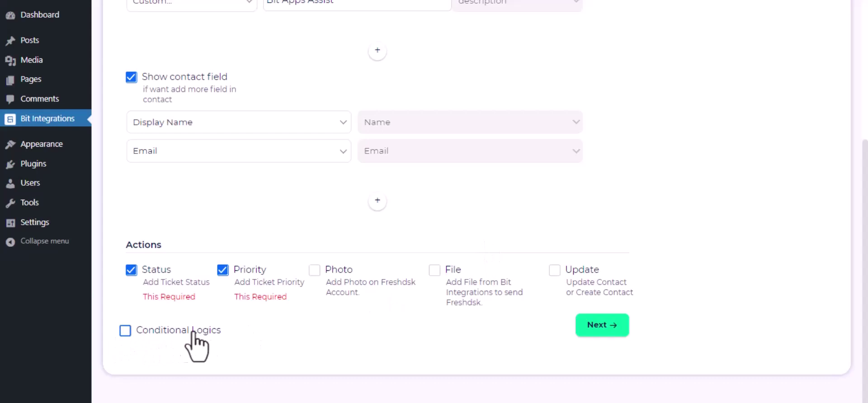
- Leave conditional logic off and finish and save the Freshdesk integration
{"action": "left_click", "coordinate": [125, 331]}
{"action": "scroll", "coordinate": [181, 335], "scroll_direction": "down", "scroll_amount": 3}
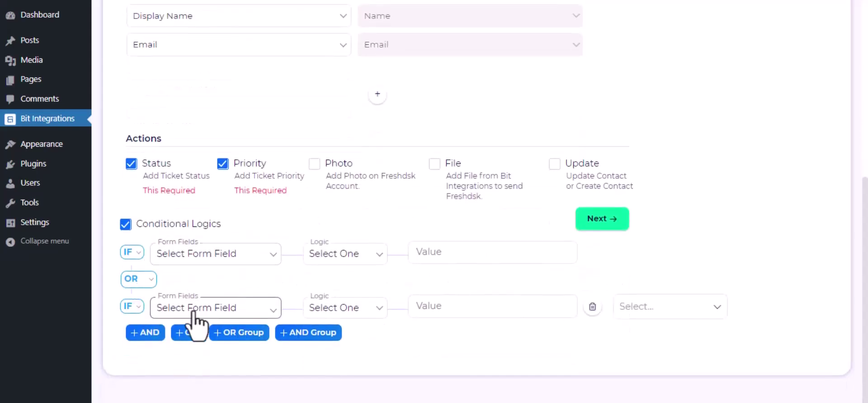
{"action": "left_click", "coordinate": [126, 226]}
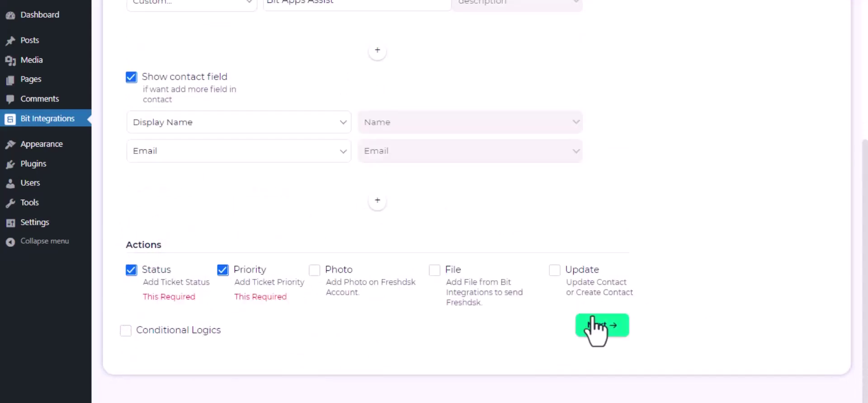
{"action": "left_click", "coordinate": [603, 325]}
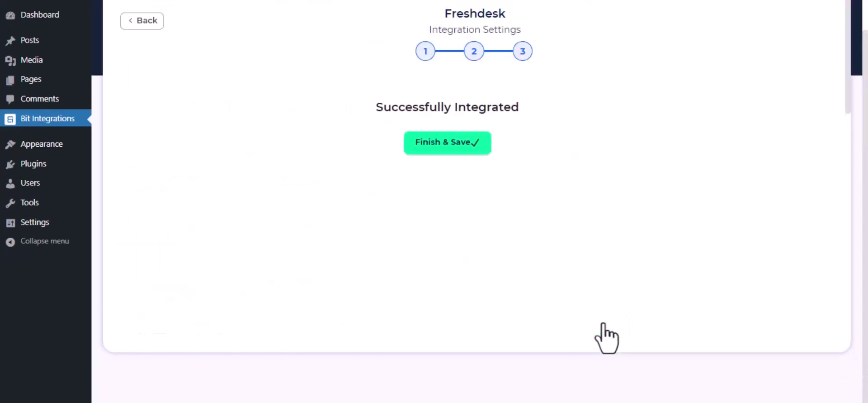
{"action": "left_click", "coordinate": [497, 143]}
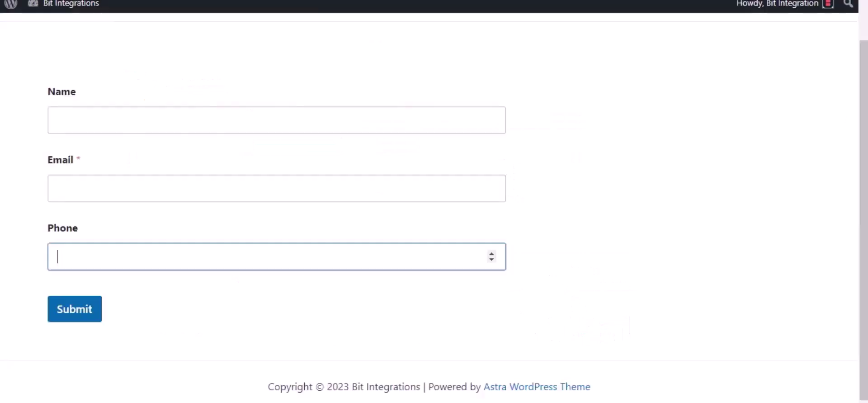
- Fill in name 'Bit Integrations', an e-mail address and a phone number, then submit
{"action": "left_click", "coordinate": [96, 115]}
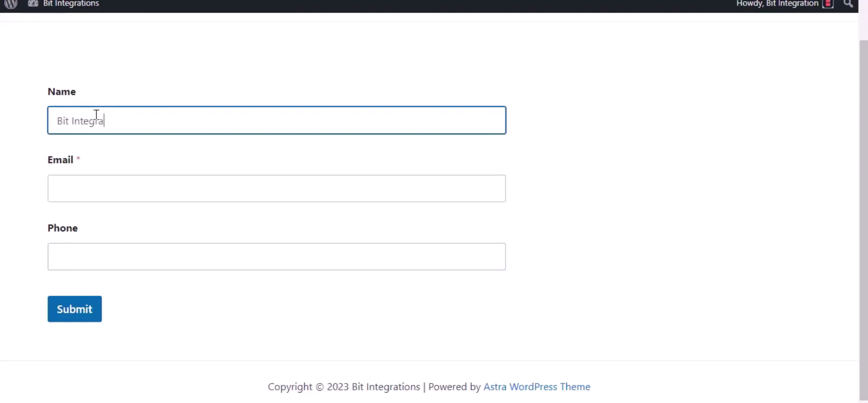
{"action": "left_click", "coordinate": [83, 181]}
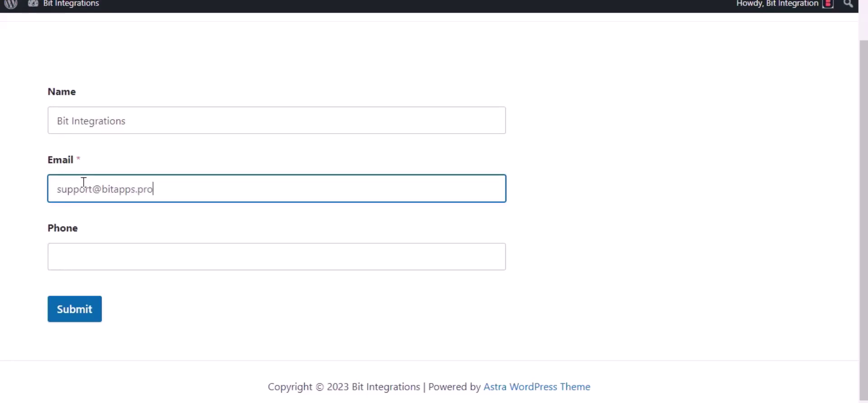
{"action": "left_click", "coordinate": [104, 265]}
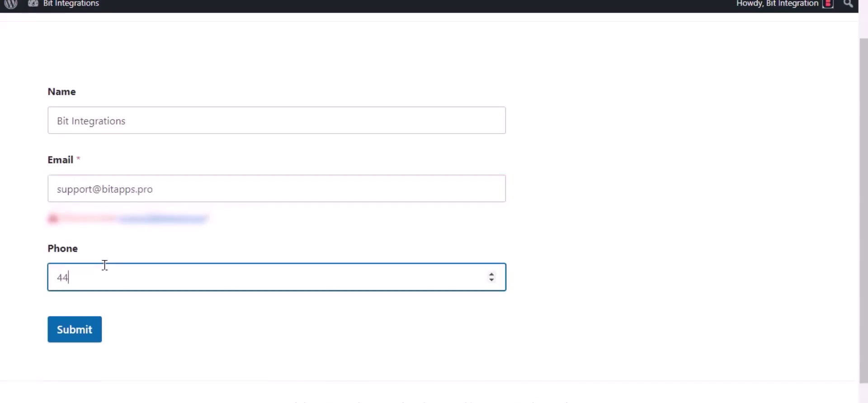
{"action": "left_click", "coordinate": [74, 339]}
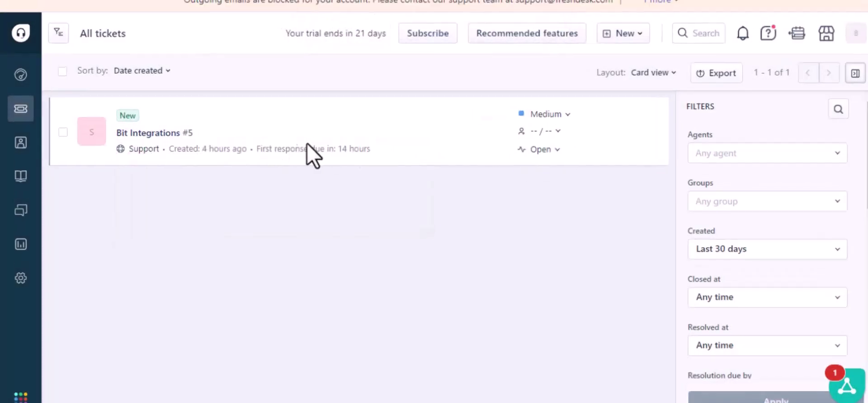
- Open Freshdesk's Contacts list from the sidebar contacts icon
{"action": "mouse_move", "coordinate": [20, 153]}
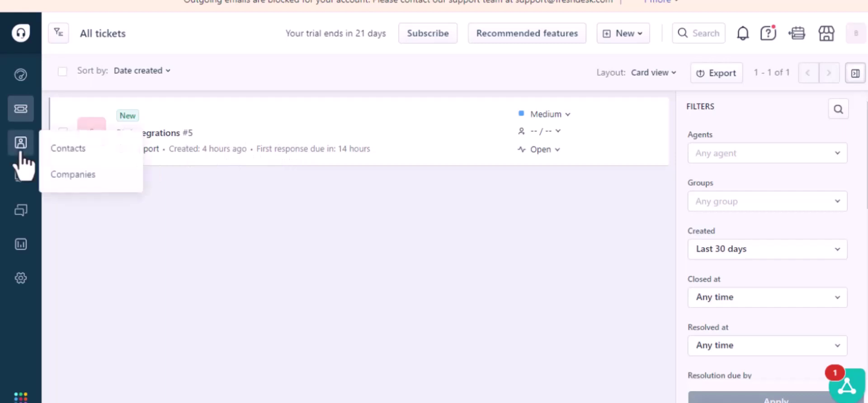
{"action": "left_click", "coordinate": [66, 149]}
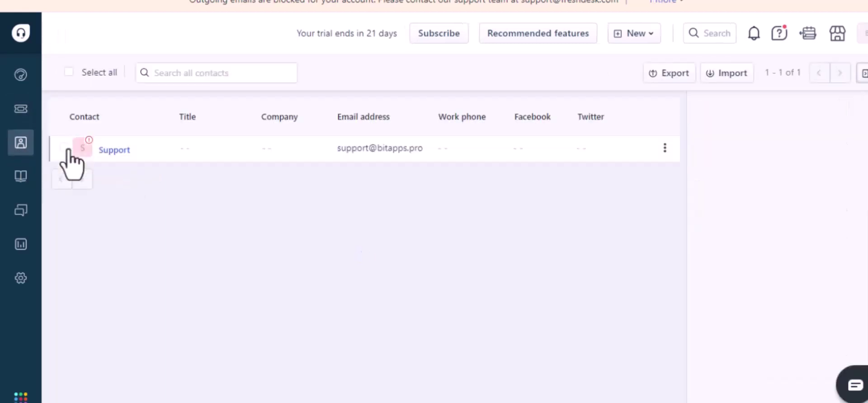